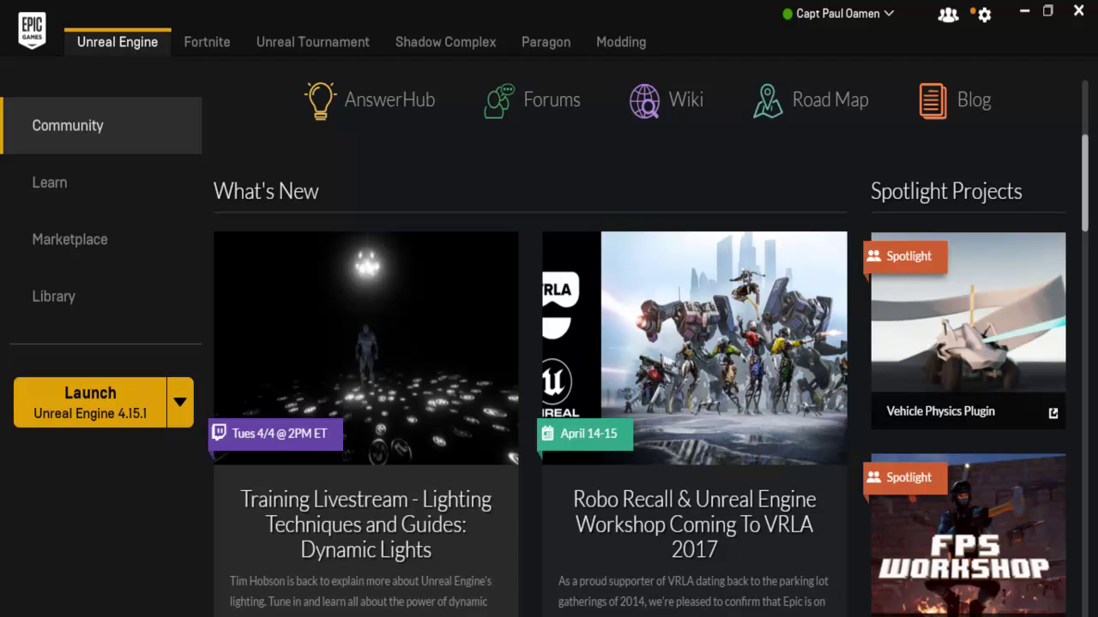
Launch Unreal Engine 4.15.1 and start a new Blueprint project based on the Flying template.
{"action": "left_click", "coordinate": [113, 403]}
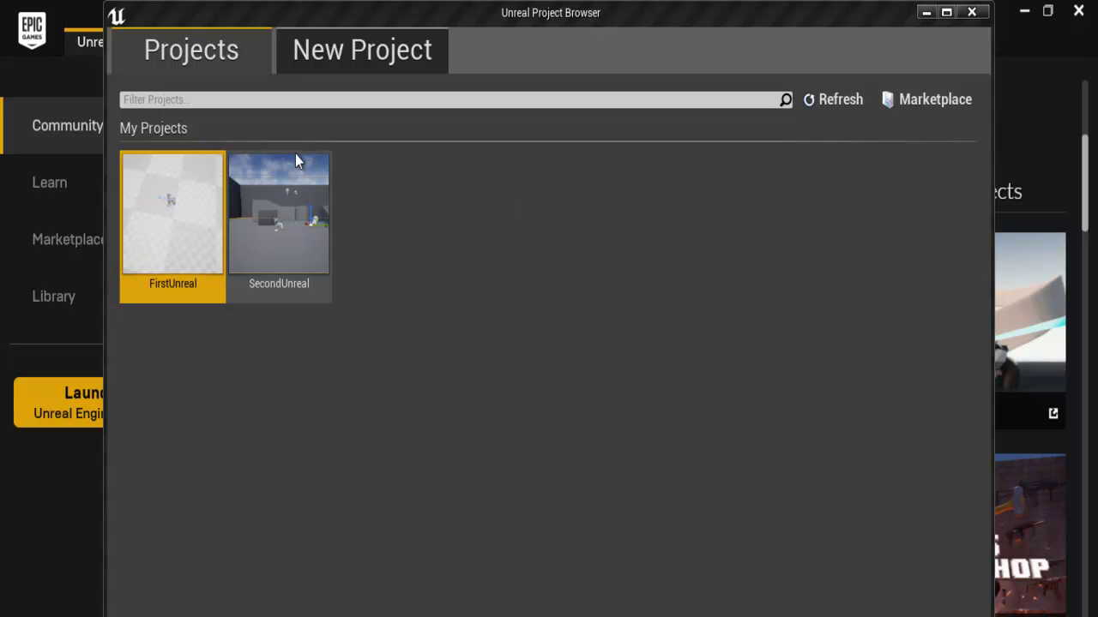
{"action": "left_click", "coordinate": [375, 60]}
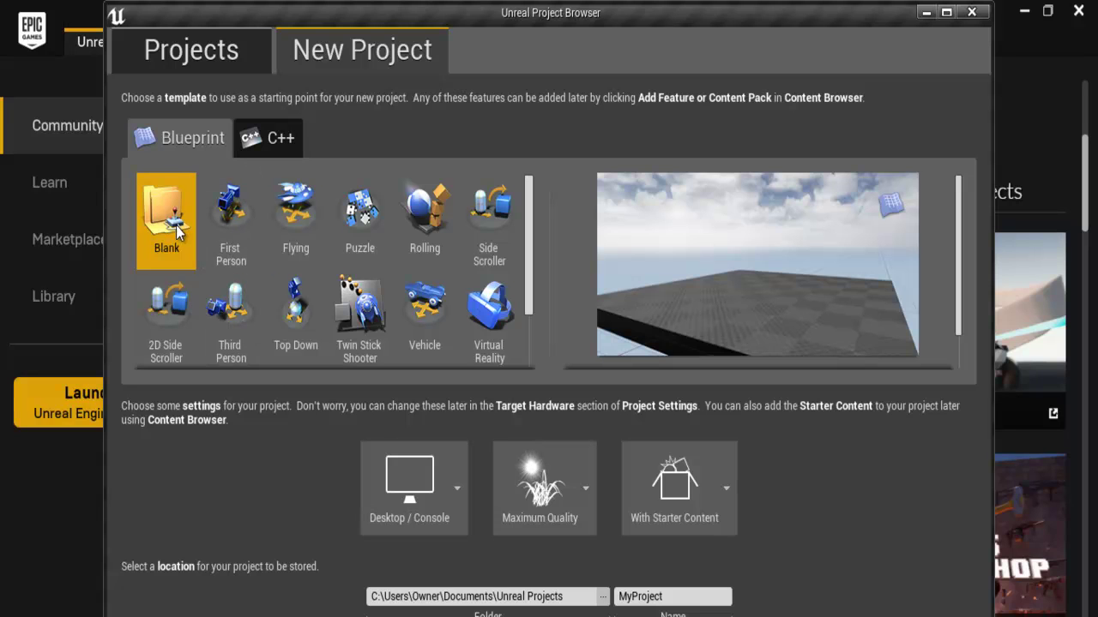
{"action": "left_click", "coordinate": [302, 220]}
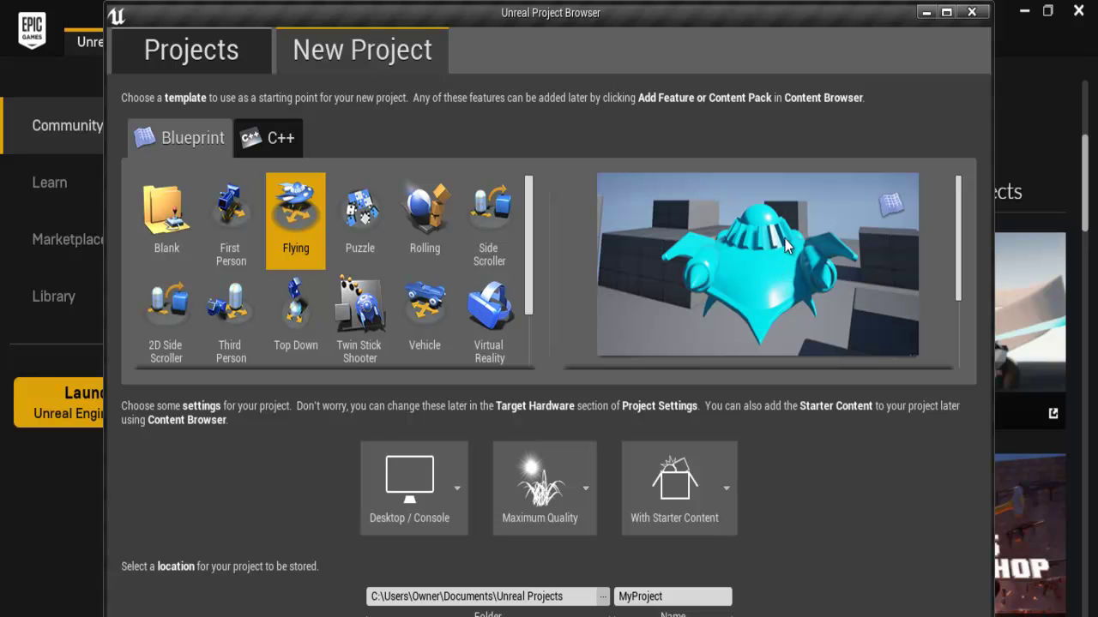
Configure the new project for Desktop / Console, Maximum Quality and With Starter Content.
{"action": "left_click", "coordinate": [456, 487]}
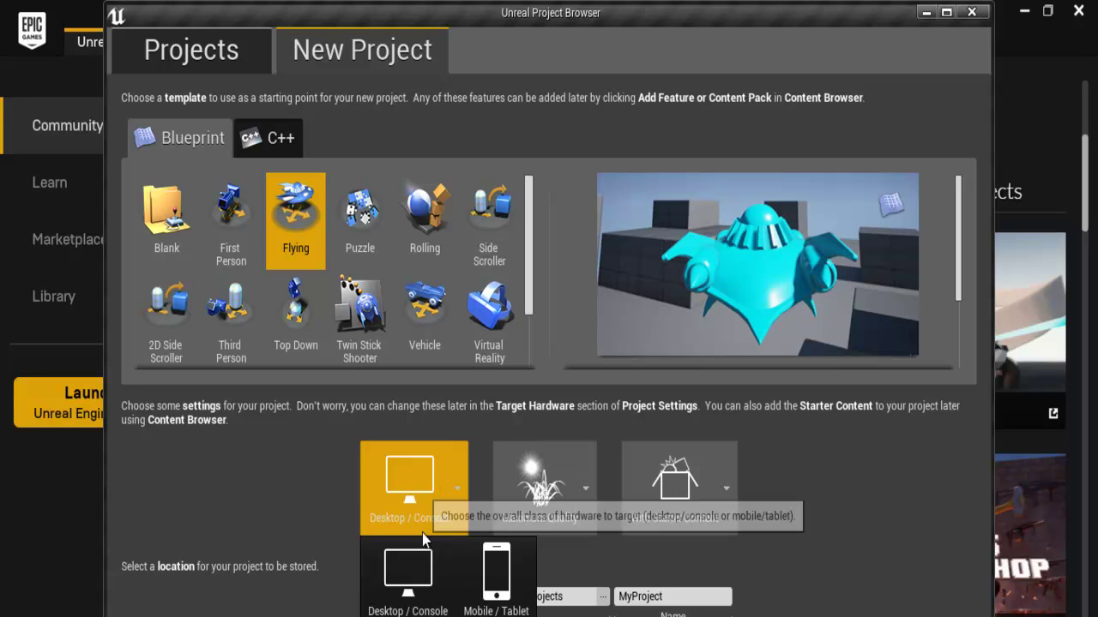
{"action": "left_click", "coordinate": [398, 590]}
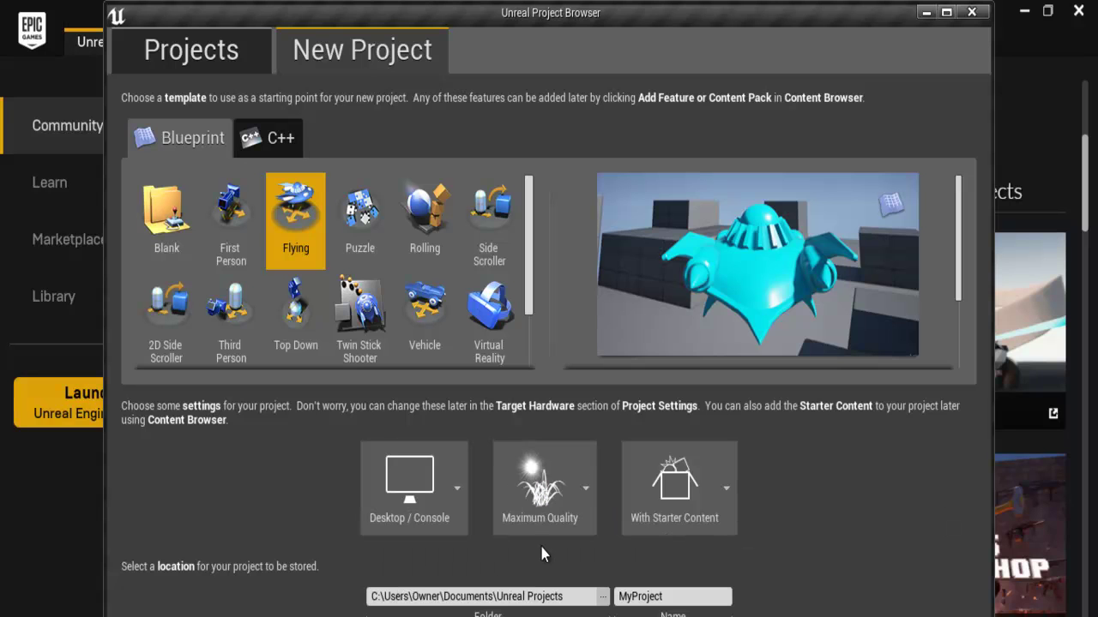
{"action": "left_click", "coordinate": [587, 491]}
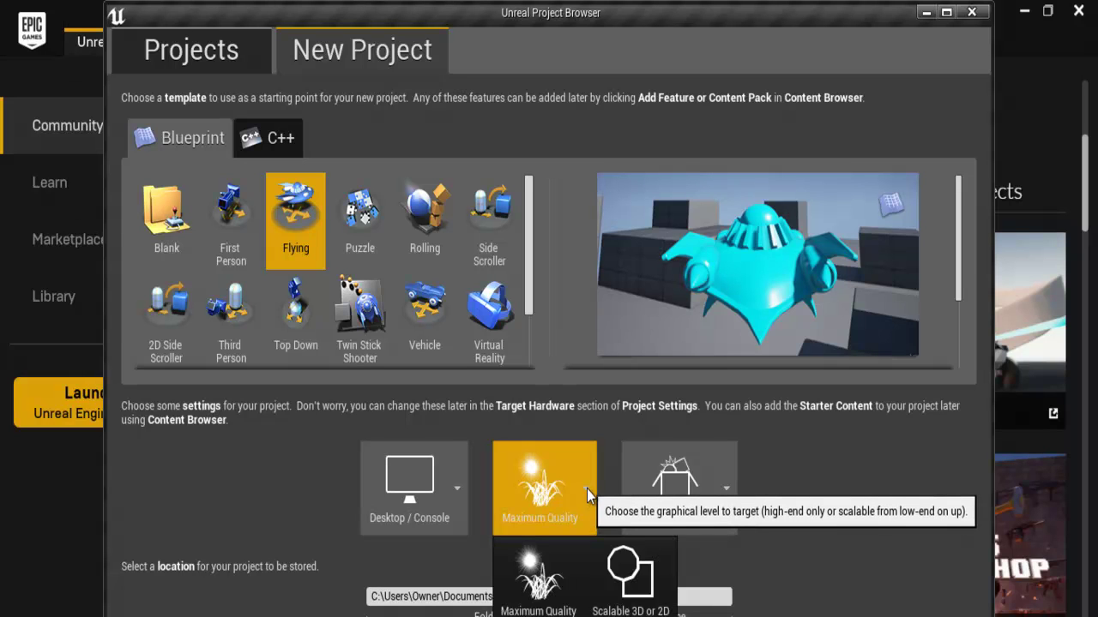
{"action": "left_click", "coordinate": [538, 576]}
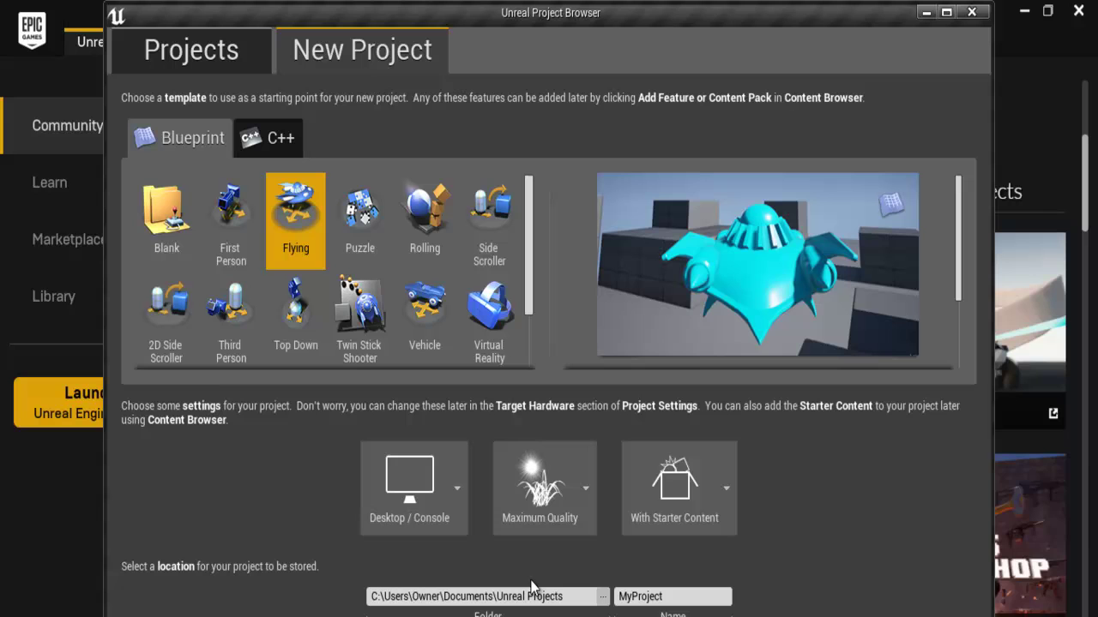
{"action": "left_click", "coordinate": [726, 488]}
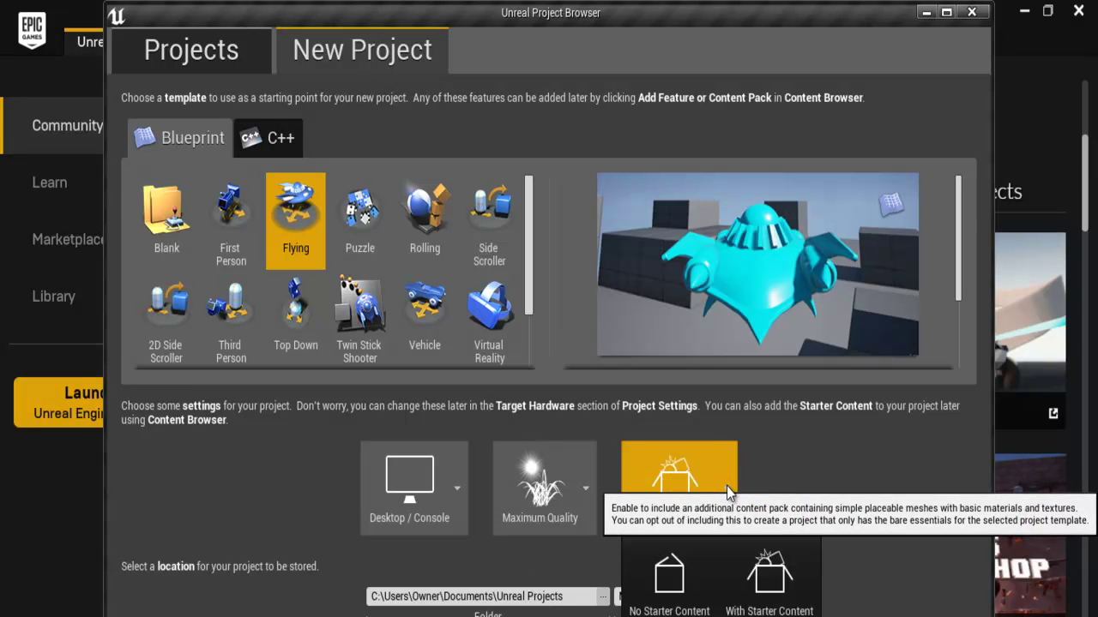
{"action": "left_click", "coordinate": [781, 581]}
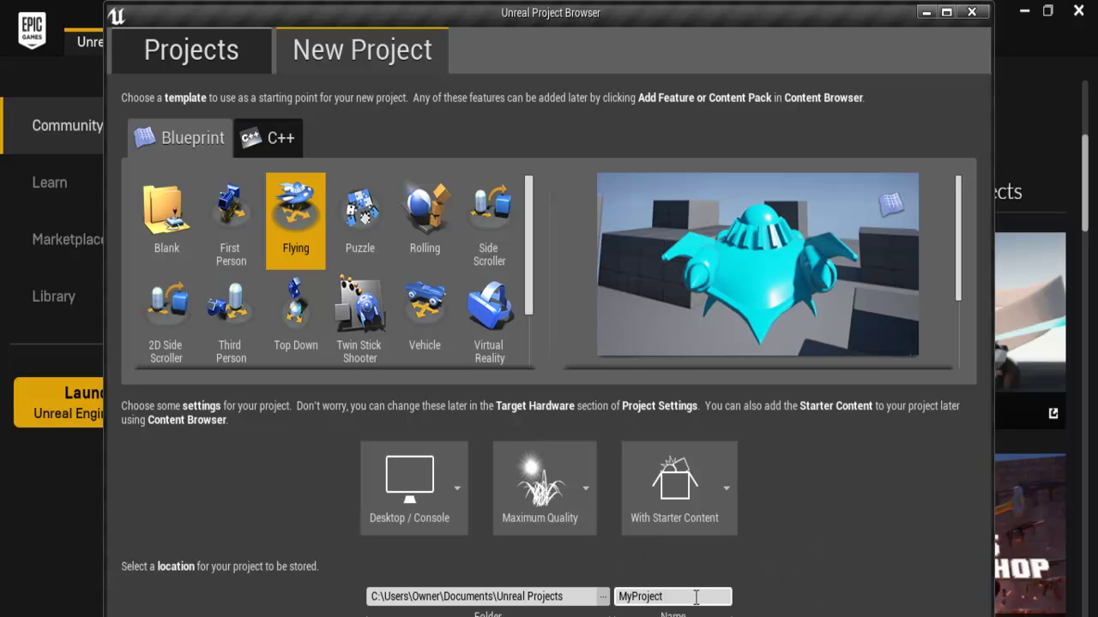
Name the project ThirdUnreal and create it.
{"action": "left_click_drag", "start_coordinate": [696, 598], "coordinate": [616, 598]}
{"action": "type", "text": "ThirdUnreal"}
{"action": "left_click", "coordinate": [945, 14]}
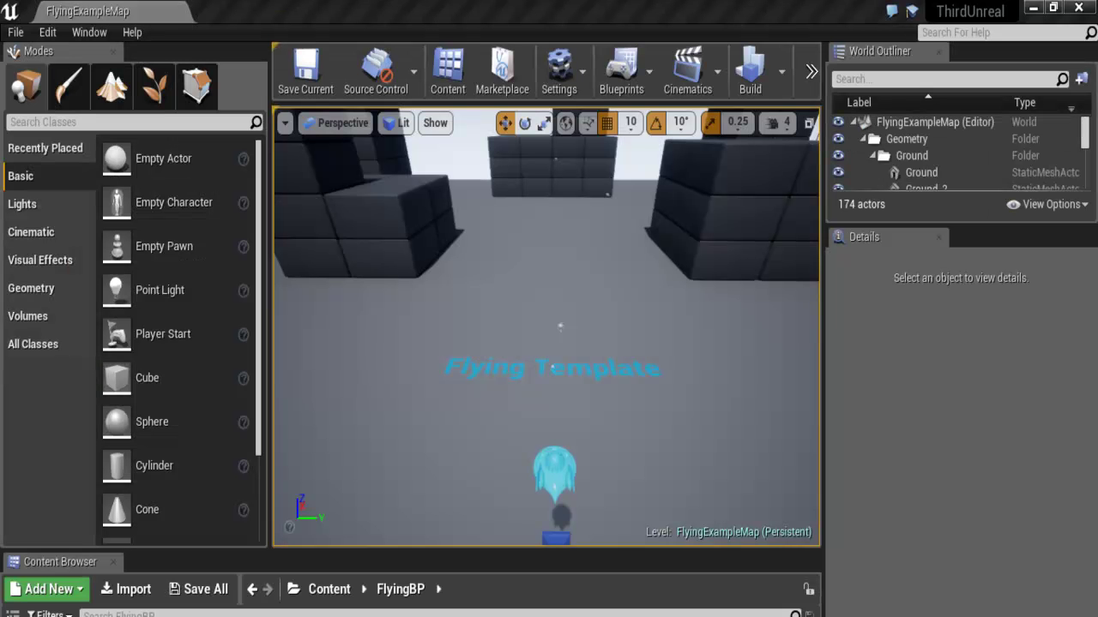
Widen the level viewport by narrowing the World Outliner and Details area, making room for the Play command.
{"action": "left_click", "coordinate": [810, 77]}
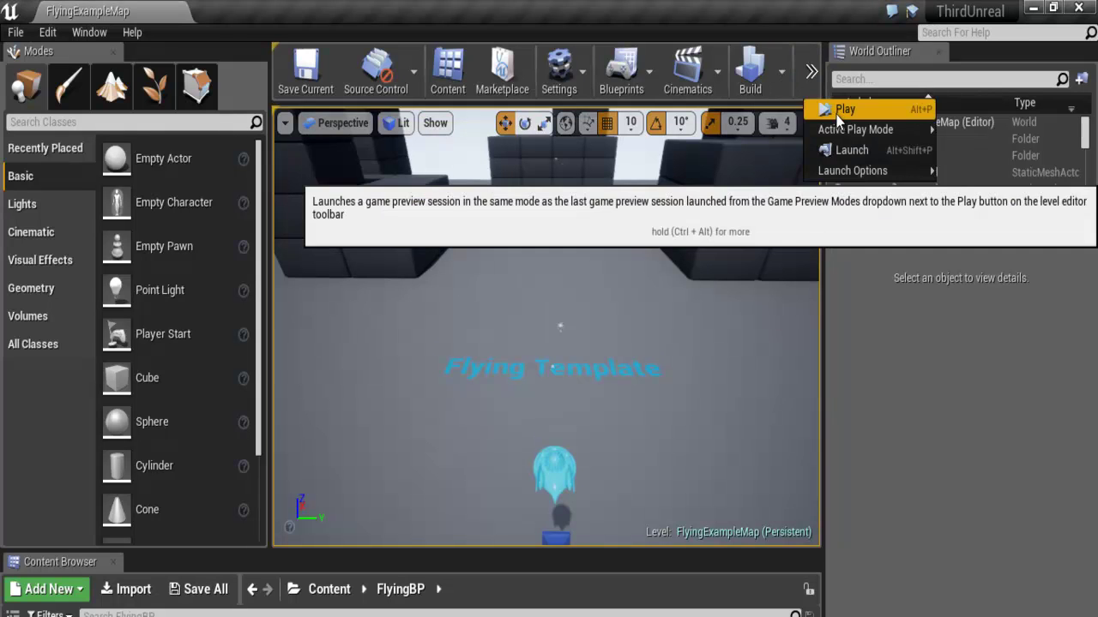
{"action": "left_click_drag", "start_coordinate": [819, 312], "coordinate": [899, 311]}
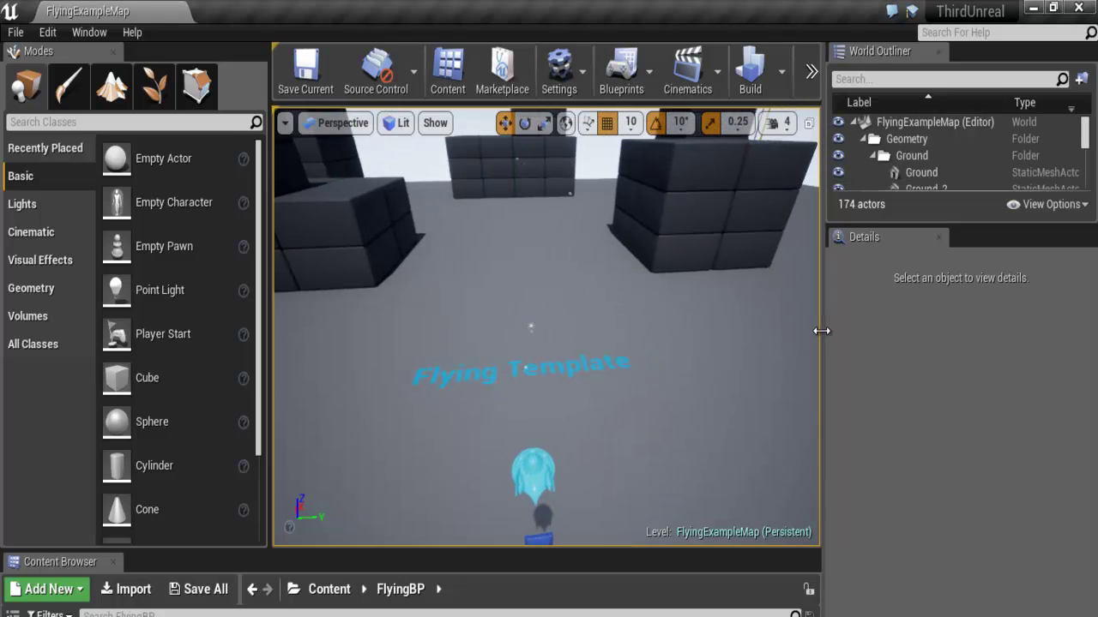
{"action": "left_click_drag", "start_coordinate": [819, 329], "coordinate": [944, 330]}
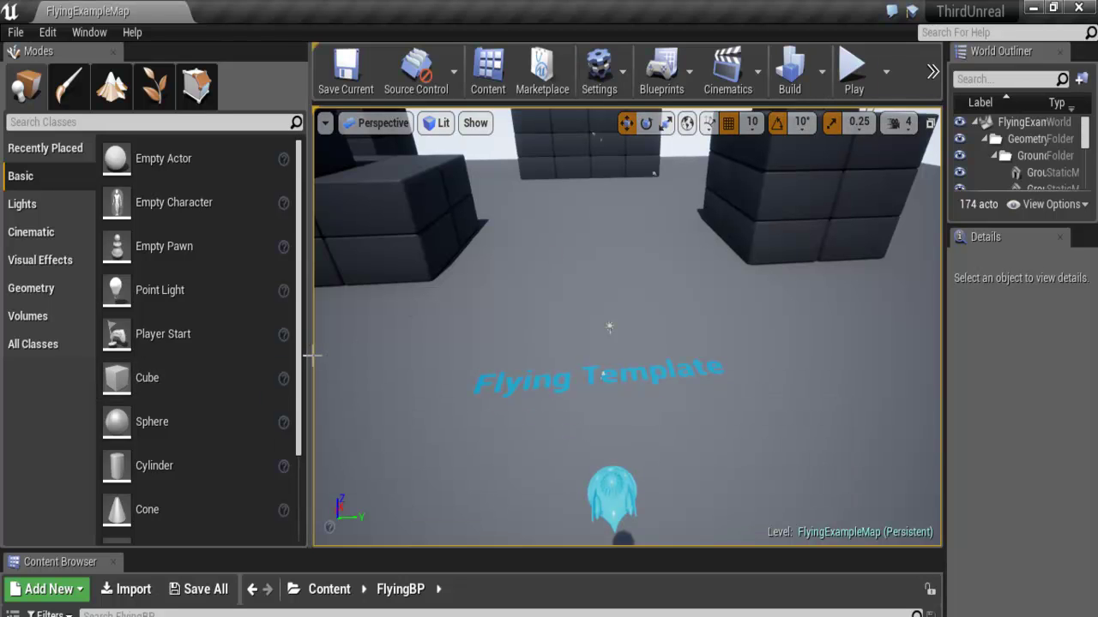
Examine the flying level from several directions, including the block structures, and select a ground mesh.
{"action": "right_click_drag", "start_coordinate": [674, 326], "coordinate": [909, 322]}
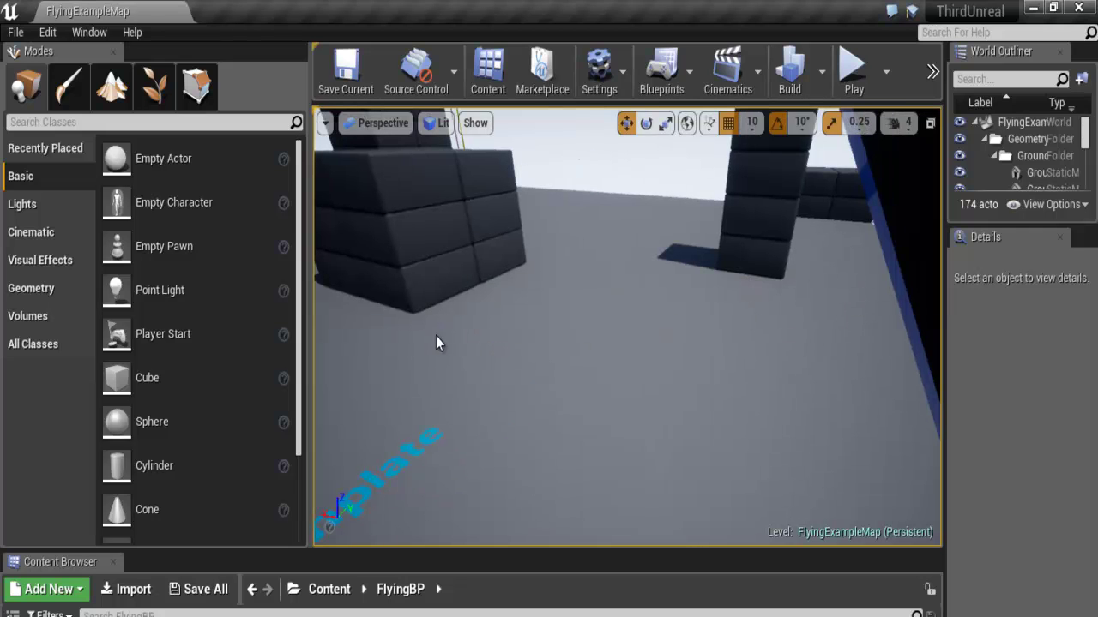
{"action": "left_click", "coordinate": [407, 352]}
{"action": "right_click_drag", "start_coordinate": [409, 353], "coordinate": [480, 352]}
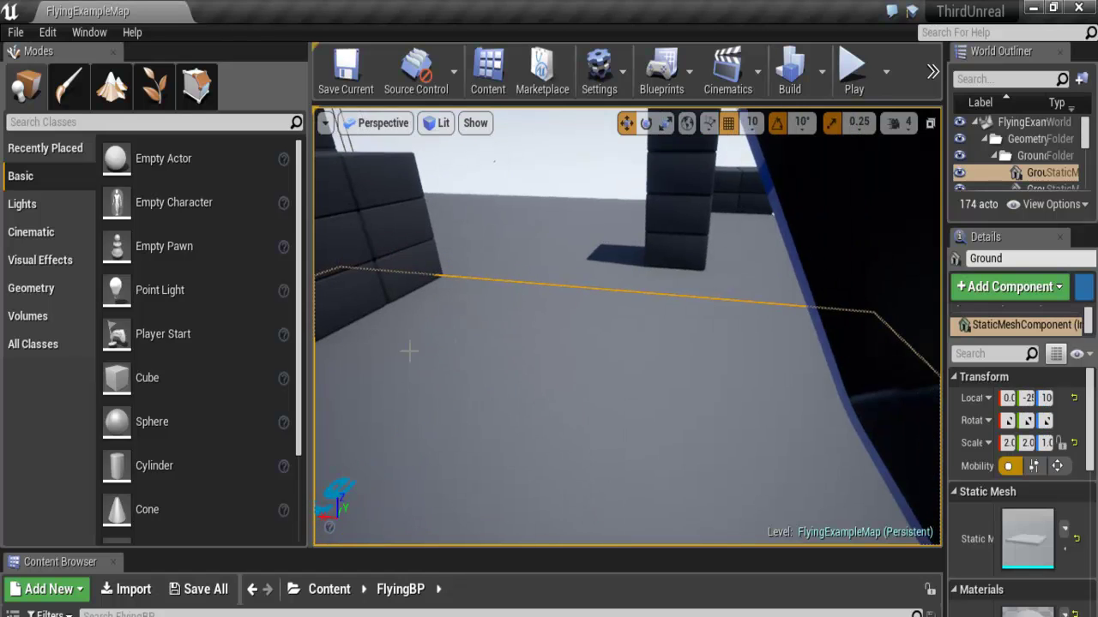
{"action": "right_click_drag", "start_coordinate": [593, 323], "coordinate": [480, 292]}
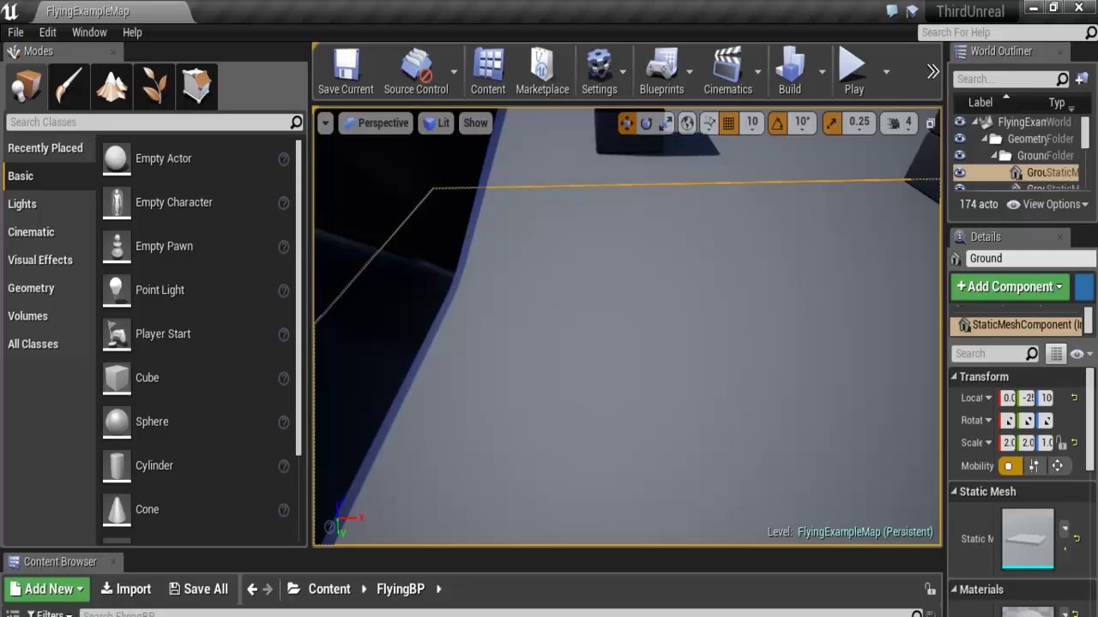
{"action": "right_click_drag", "start_coordinate": [405, 390], "coordinate": [463, 283]}
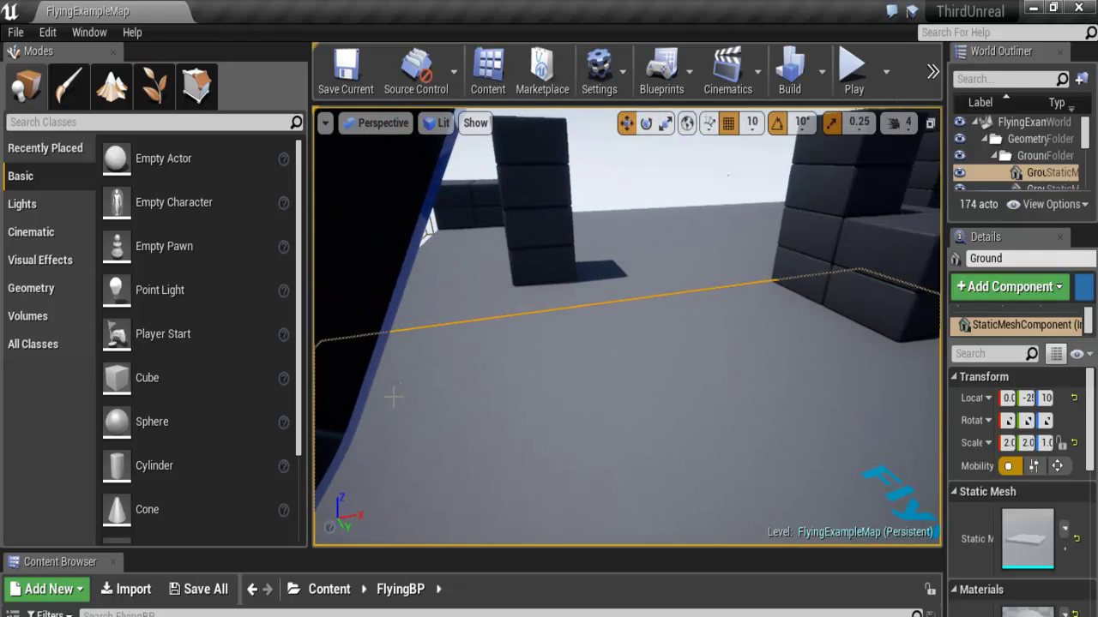
{"action": "right_click_drag", "start_coordinate": [405, 383], "coordinate": [763, 364]}
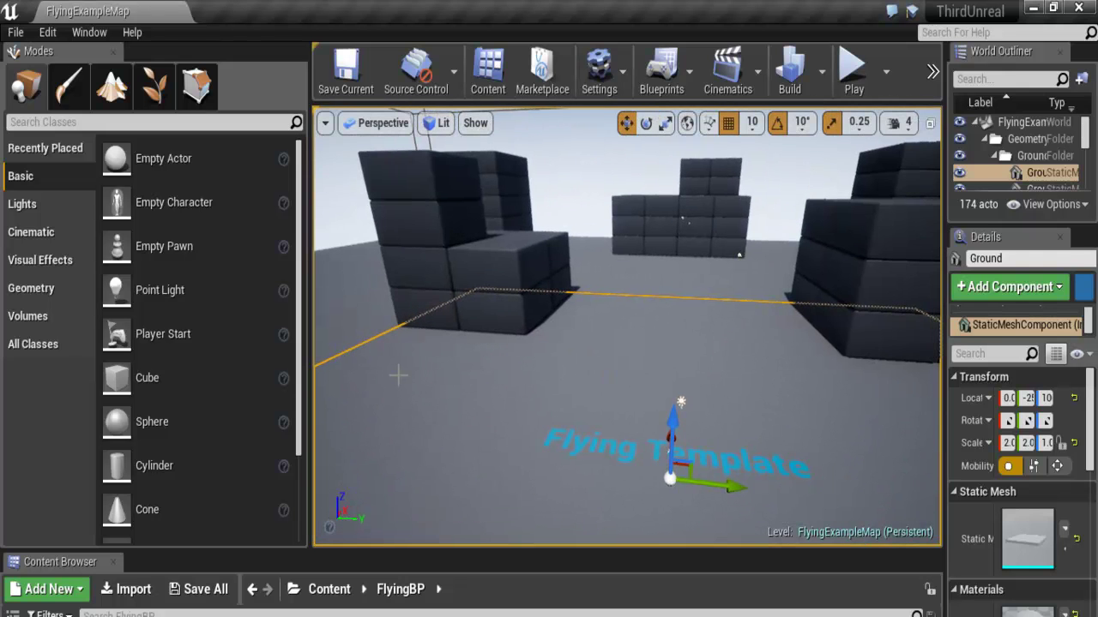
{"action": "right_click_drag", "start_coordinate": [398, 376], "coordinate": [459, 330]}
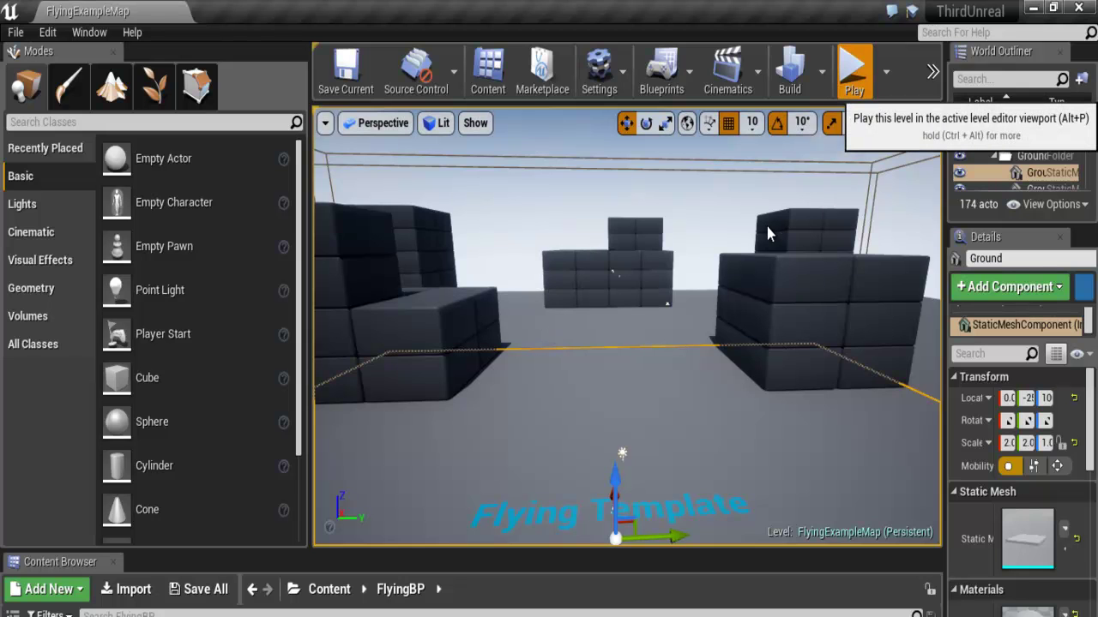
Play the level in the viewport, take control of the flying ship and steer it left and right.
{"action": "left_click", "coordinate": [853, 73]}
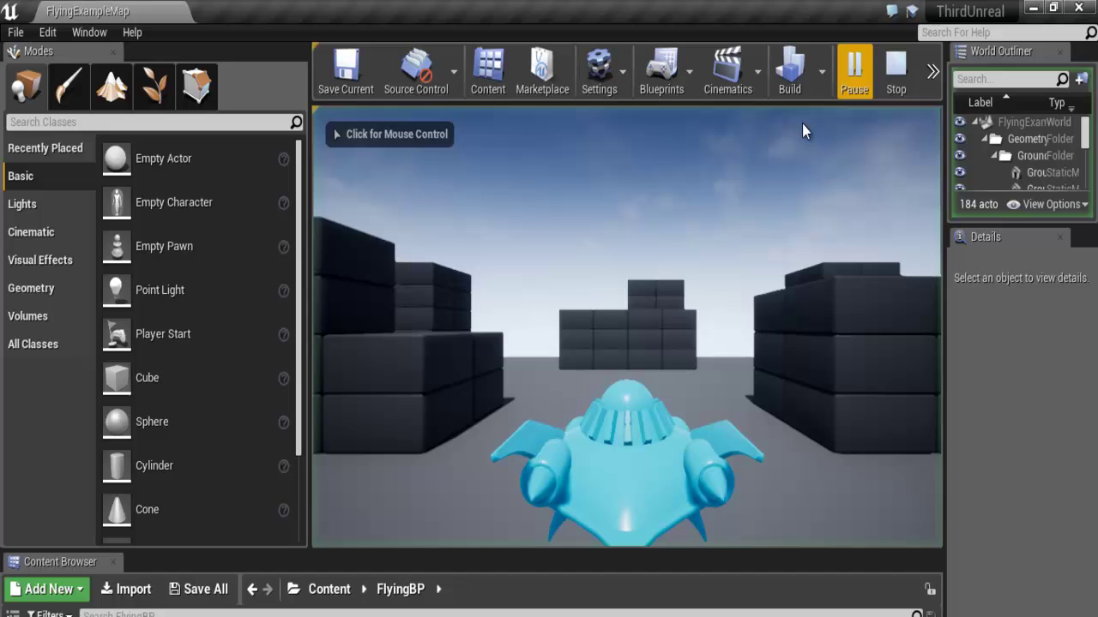
{"action": "left_click", "coordinate": [678, 408]}
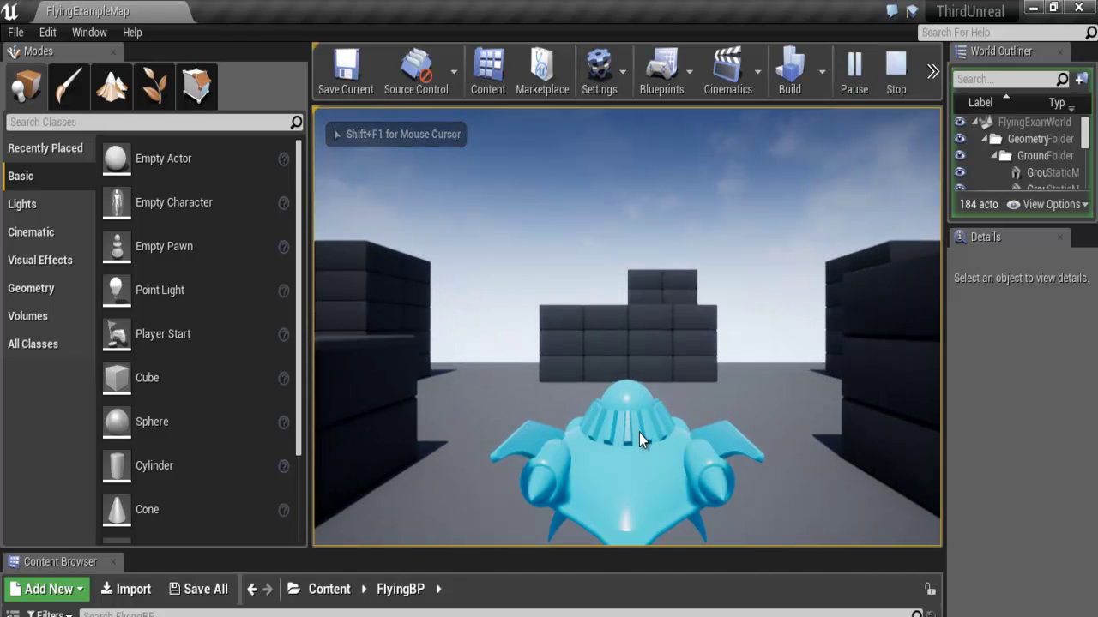
{"action": "key", "text": "a"}
{"action": "key", "text": "d"}
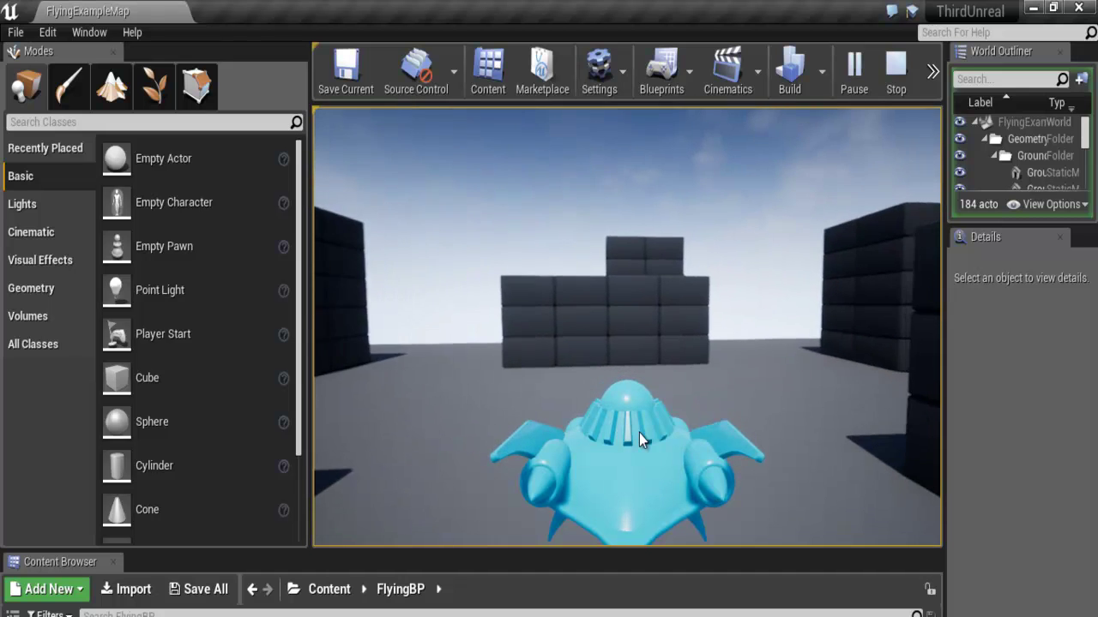
{"action": "key", "text": "a"}
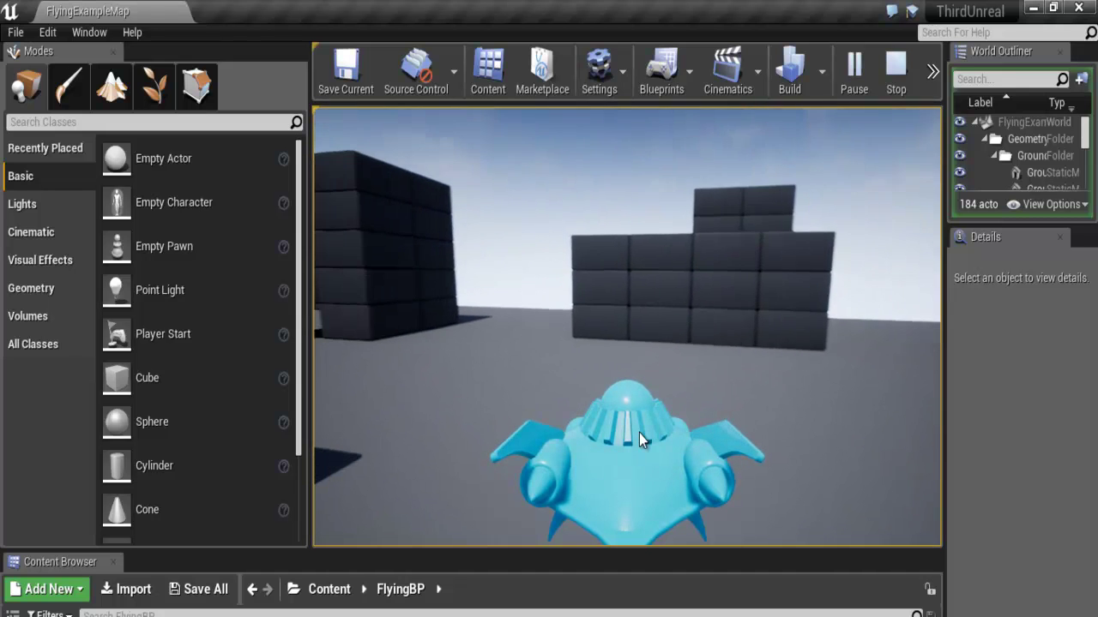
{"action": "key", "text": "d"}
Test the ship's vertical control in the running level by alternately pitching its nose down and up.
{"action": "key", "text": "w"}
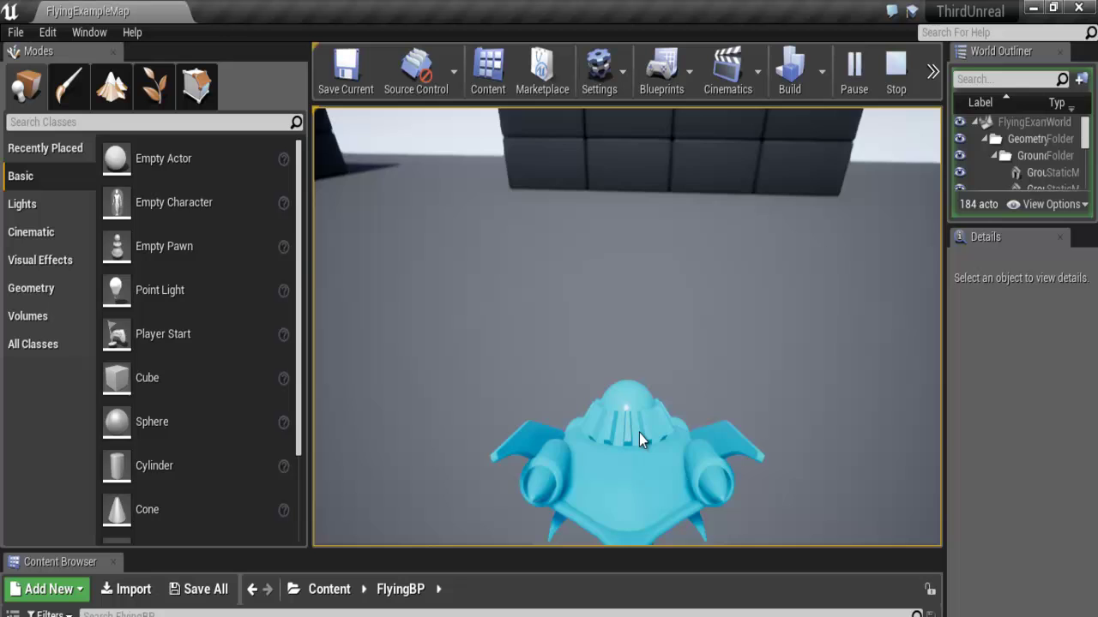
{"action": "key", "text": "s"}
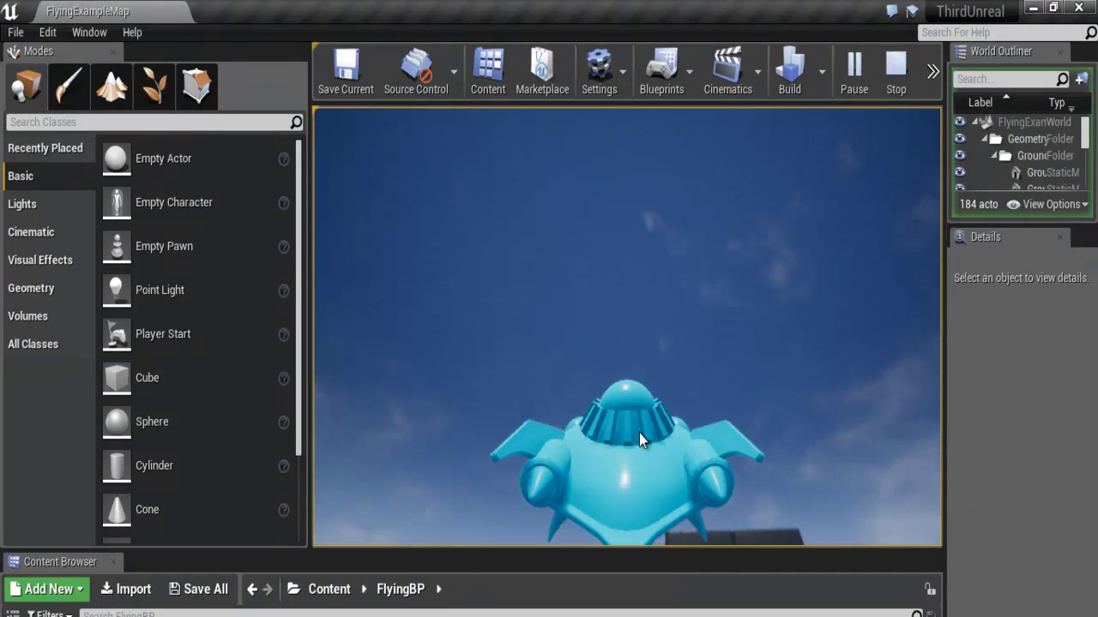
{"action": "key", "text": "w"}
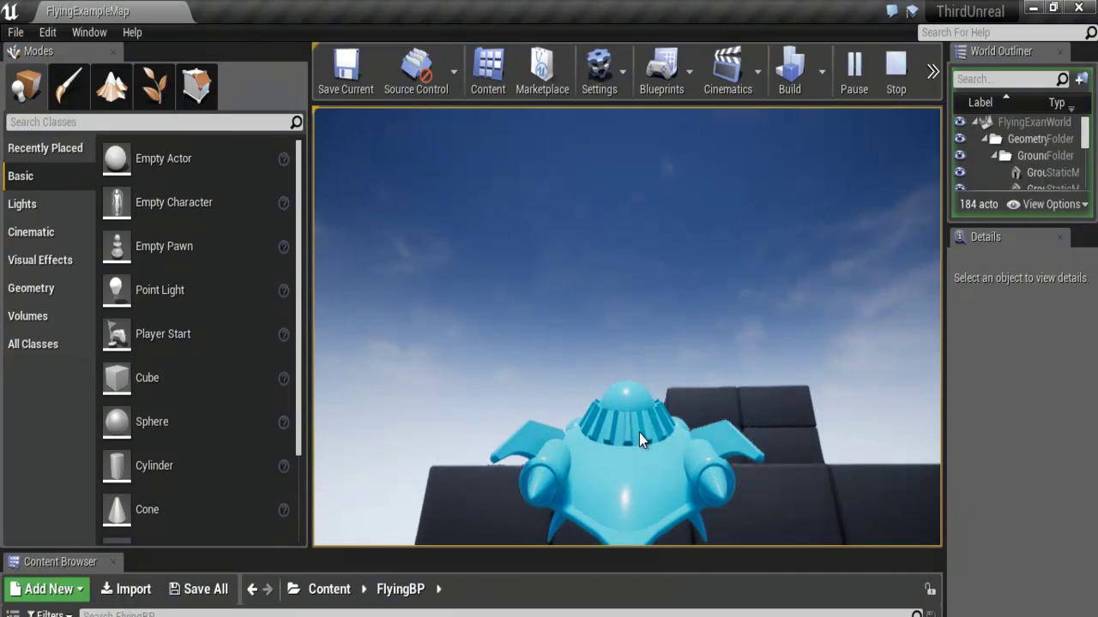
{"action": "key", "text": "s"}
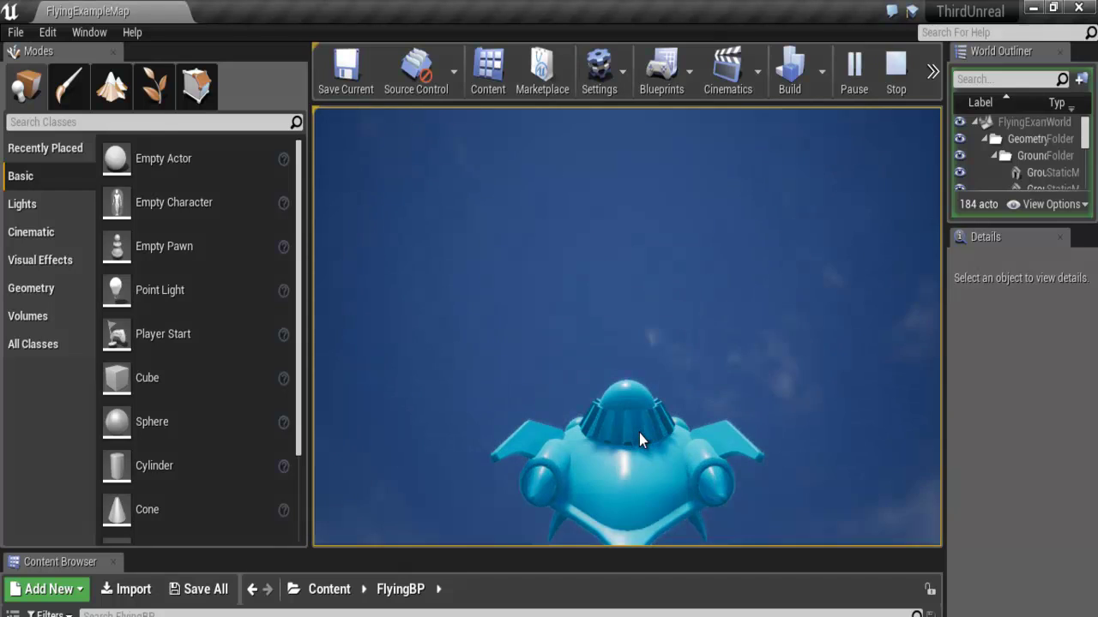
{"action": "key", "text": "w"}
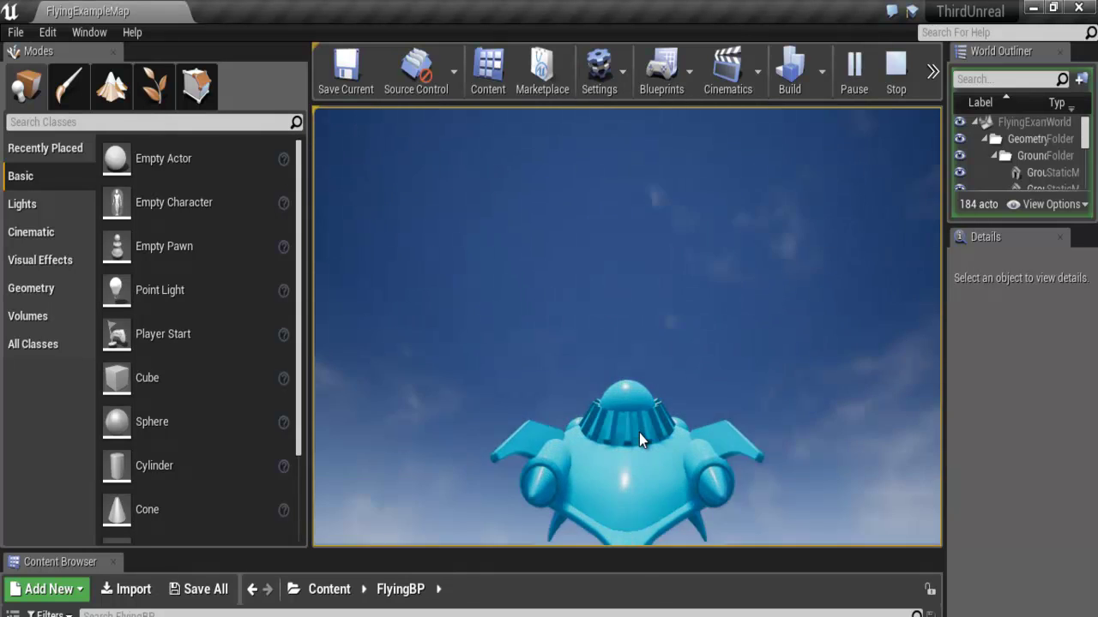
{"action": "key", "text": "w"}
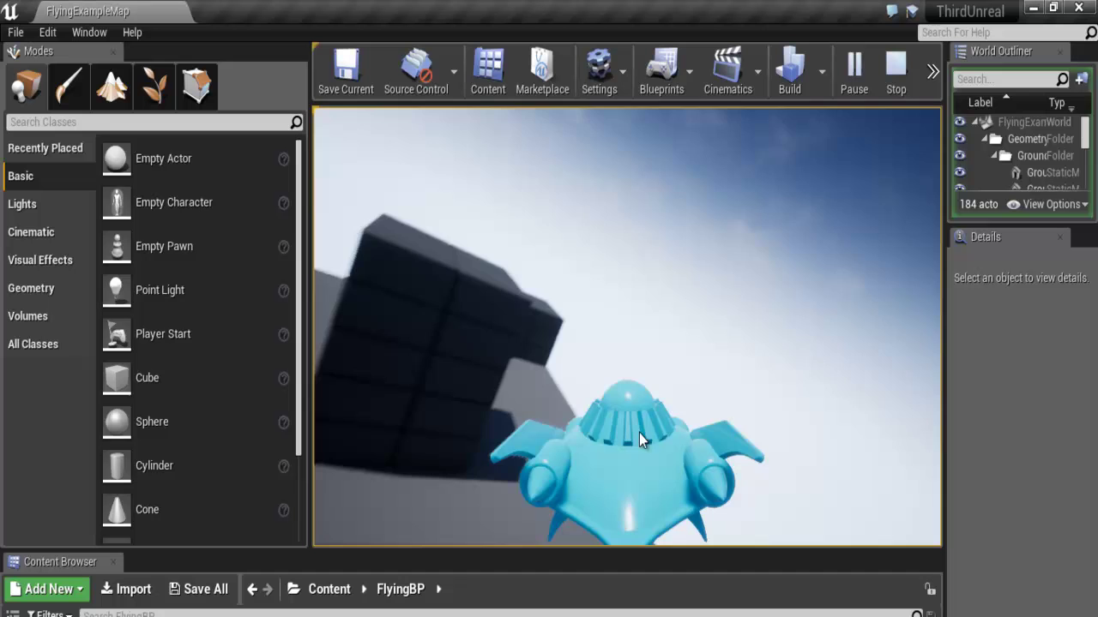
Fly the ship around the dark block structures, combining climbs and dives with turns both ways, and end the play session.
{"action": "key", "text": "d"}
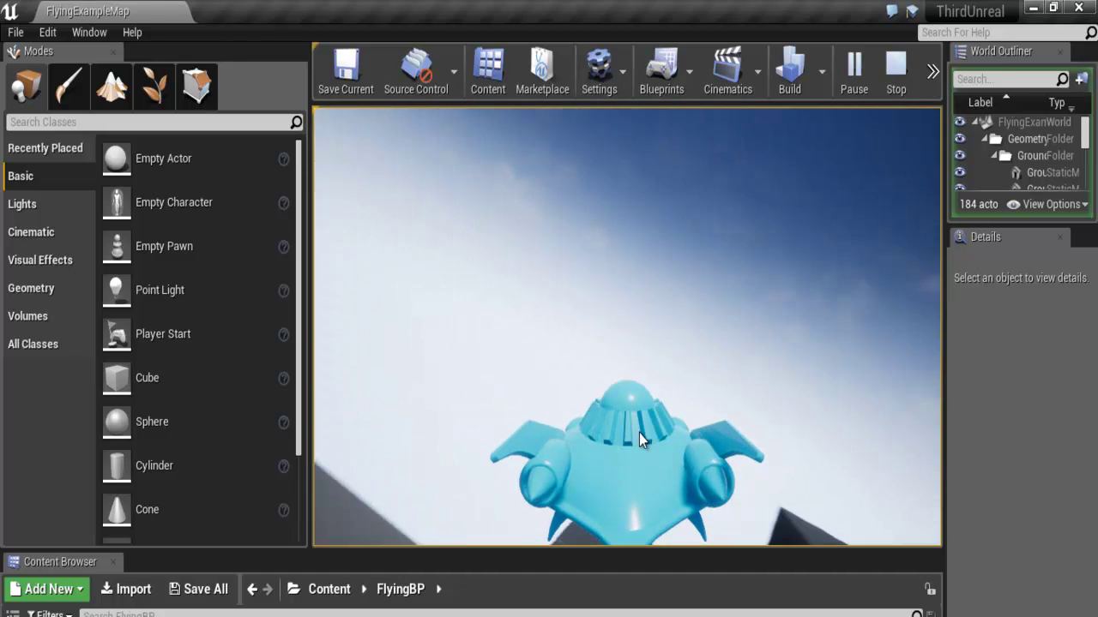
{"action": "key", "text": "w"}
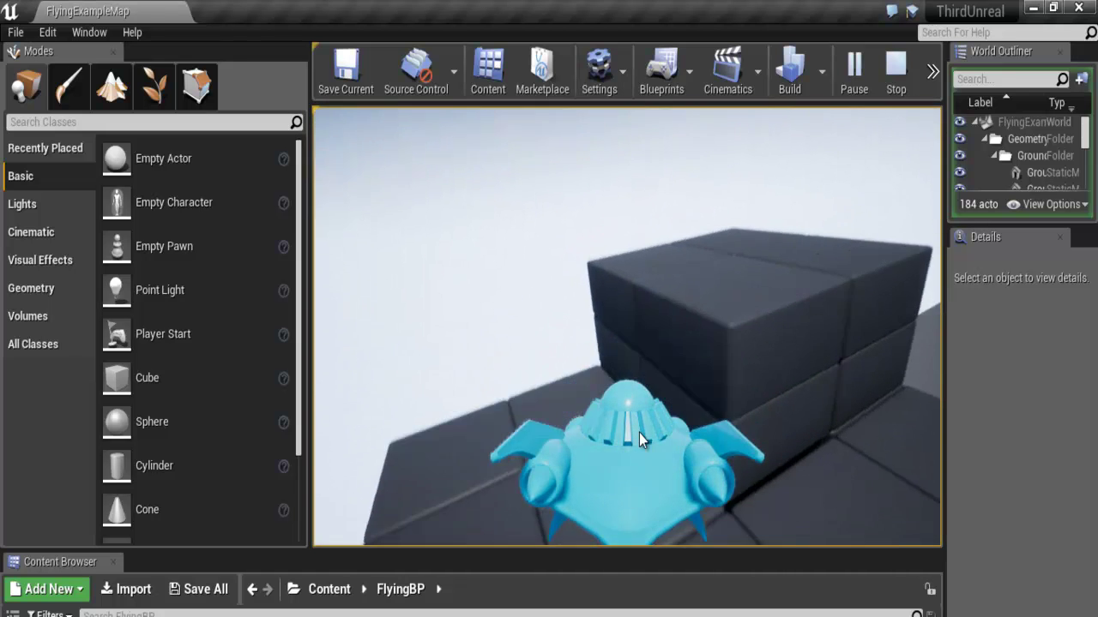
{"action": "key", "text": "w"}
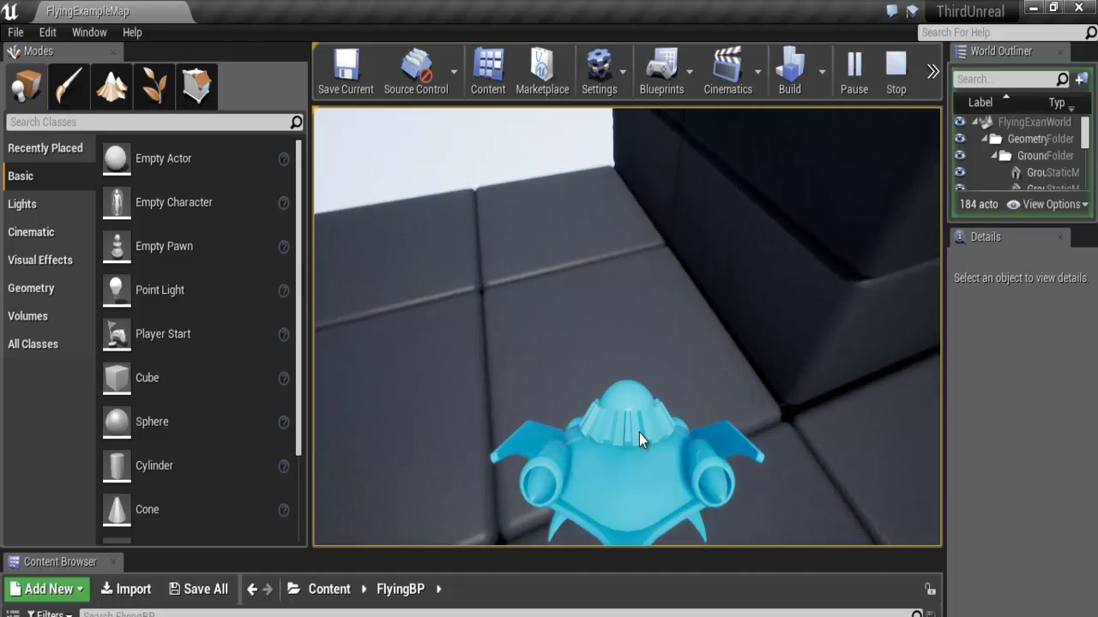
{"action": "key", "text": "s"}
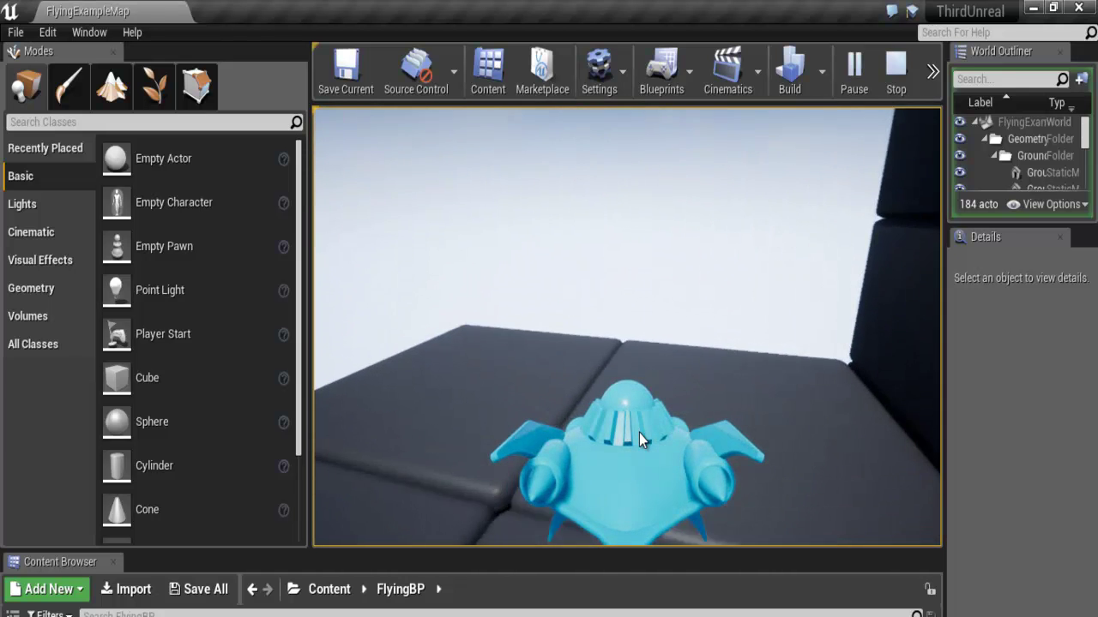
{"action": "key", "text": "w"}
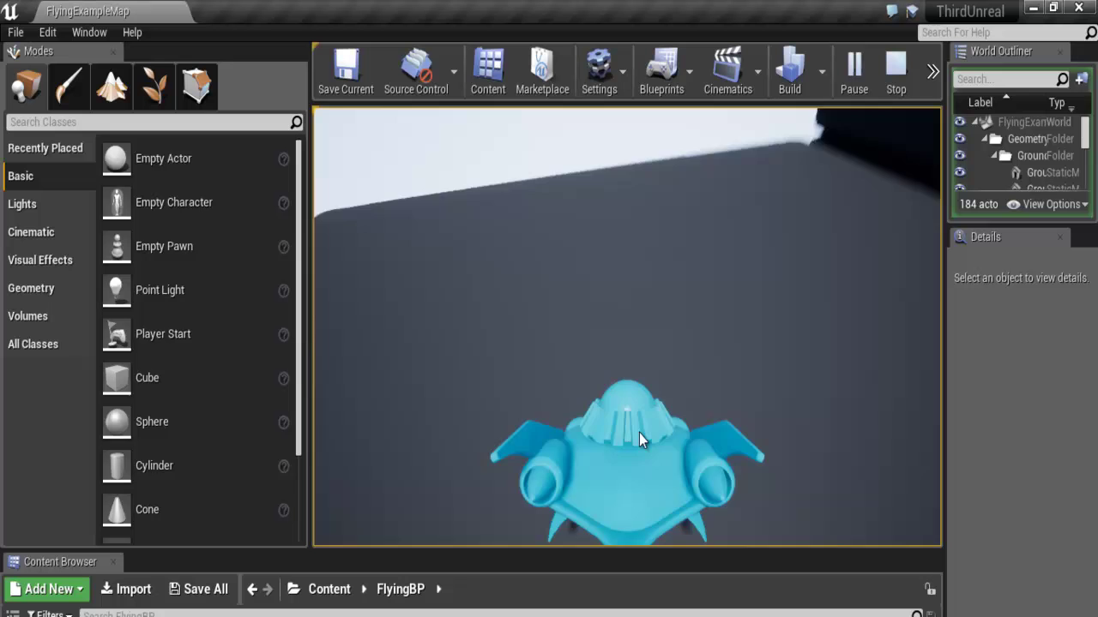
{"action": "key", "text": "s"}
{"action": "key", "text": "a"}
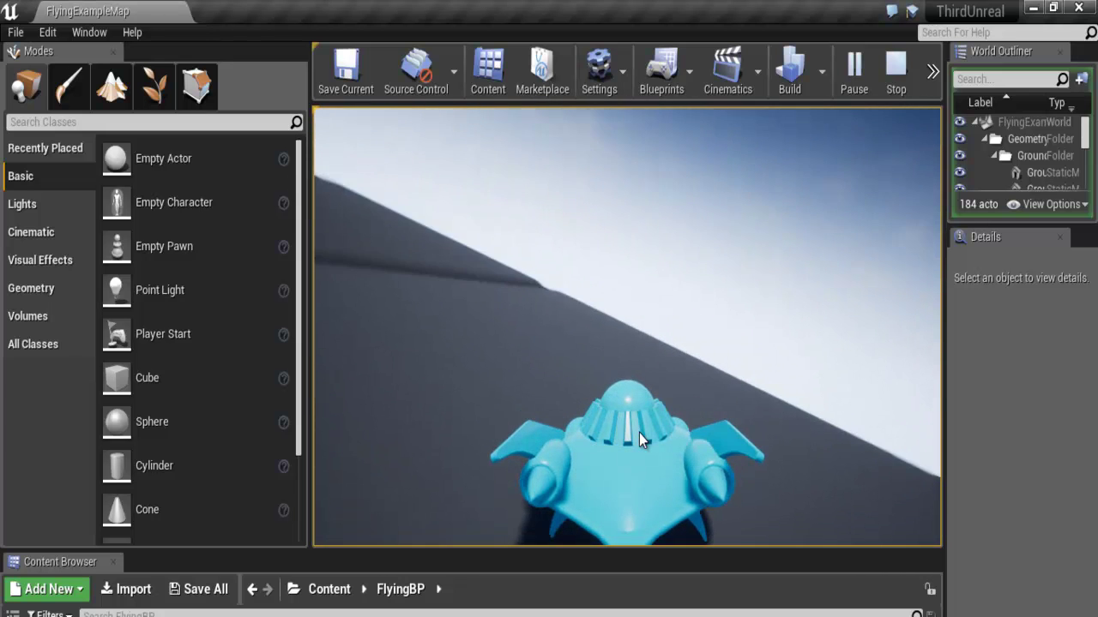
{"action": "key", "text": "s"}
{"action": "key", "text": "a"}
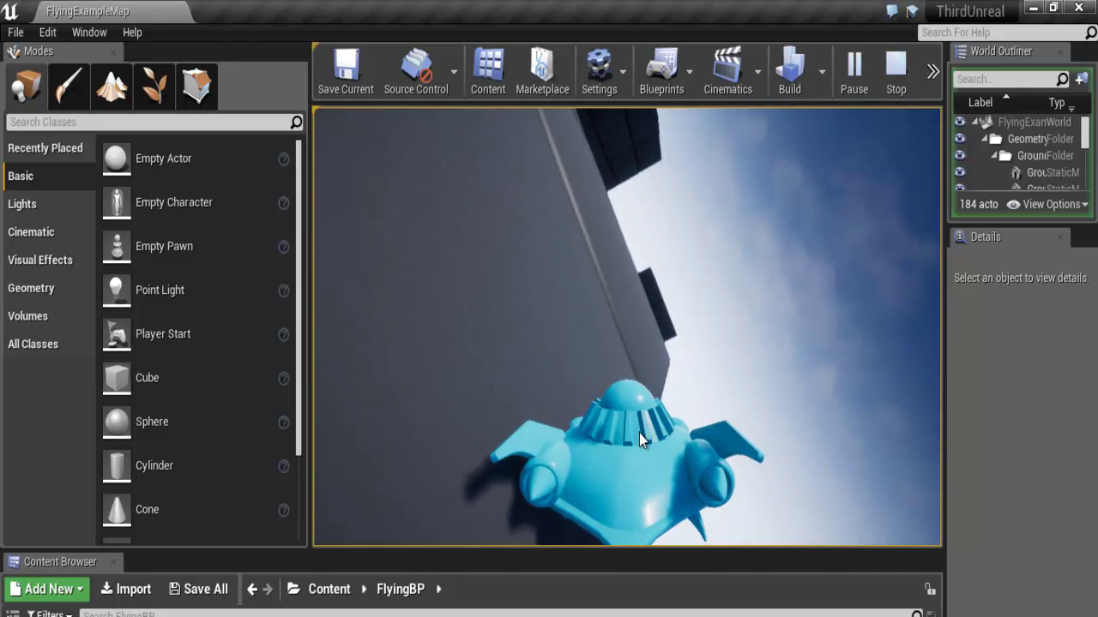
{"action": "key", "text": "a"}
{"action": "key", "text": "d"}
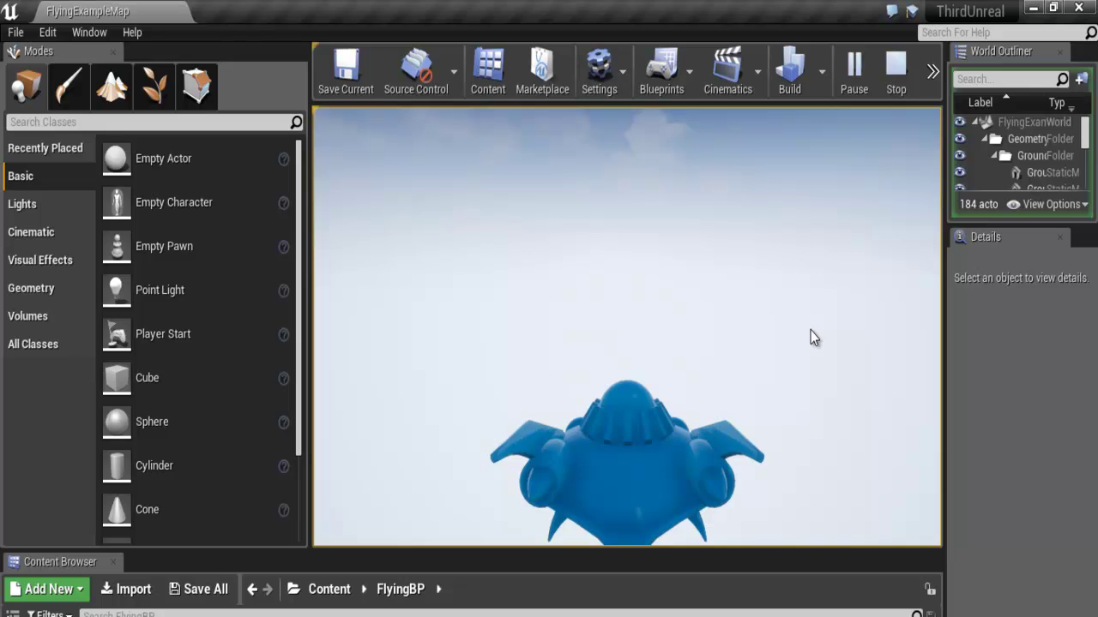
{"action": "key", "text": "Escape"}
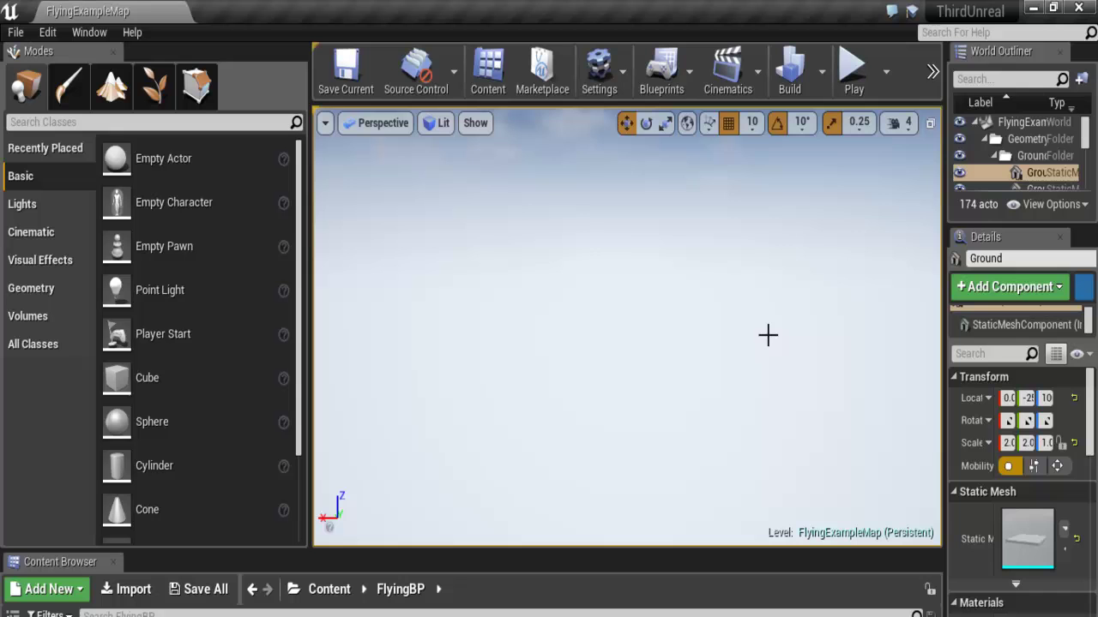
Look around in the editor viewport from several directions to find the level geometry again.
{"action": "right_click_drag", "start_coordinate": [753, 348], "coordinate": [820, 310]}
{"action": "right_click_drag", "start_coordinate": [808, 477], "coordinate": [583, 467]}
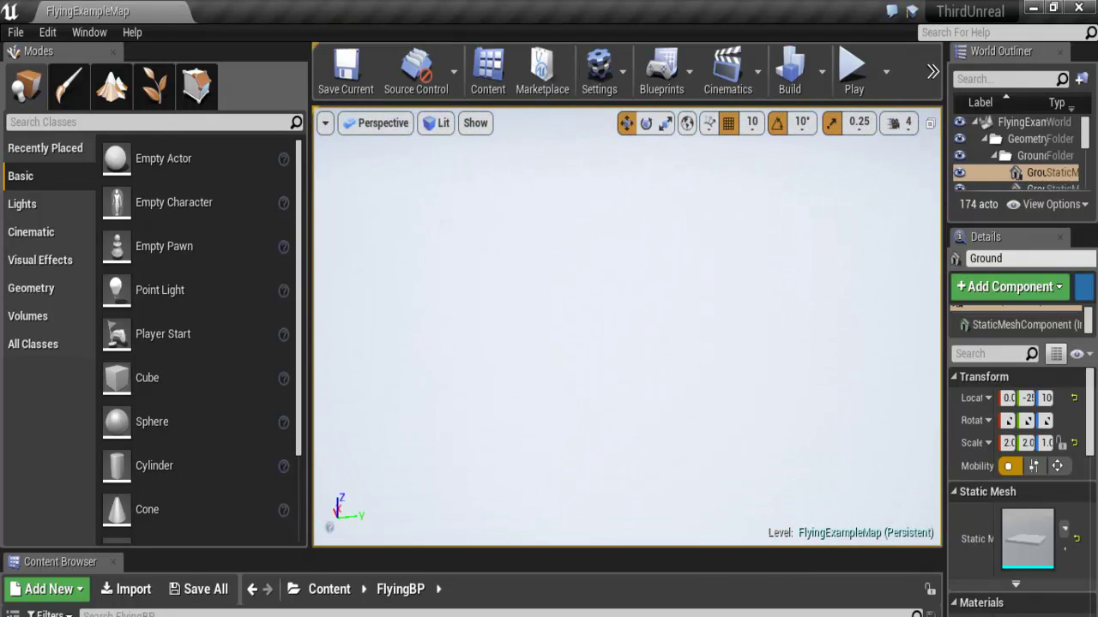
{"action": "right_click_drag", "start_coordinate": [903, 355], "coordinate": [617, 389]}
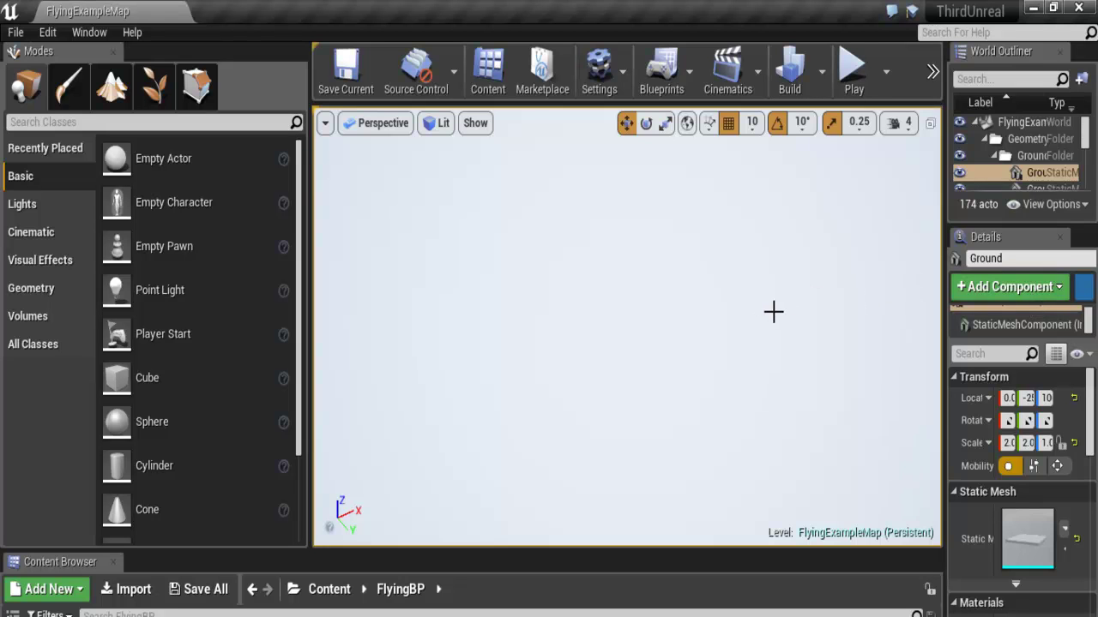
{"action": "right_click_drag", "start_coordinate": [661, 200], "coordinate": [589, 347]}
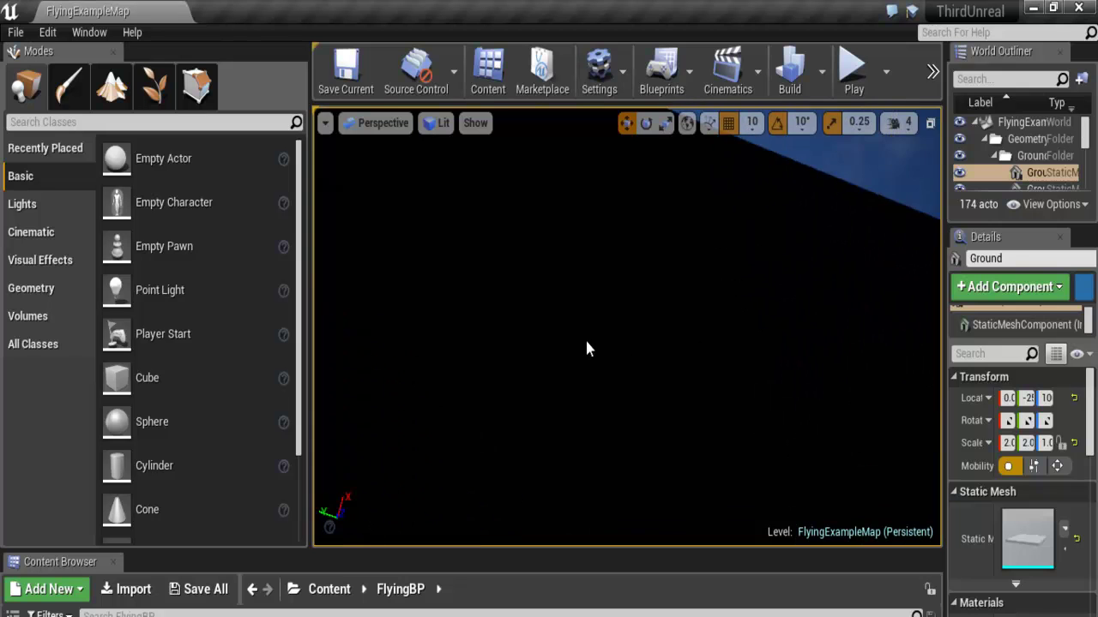